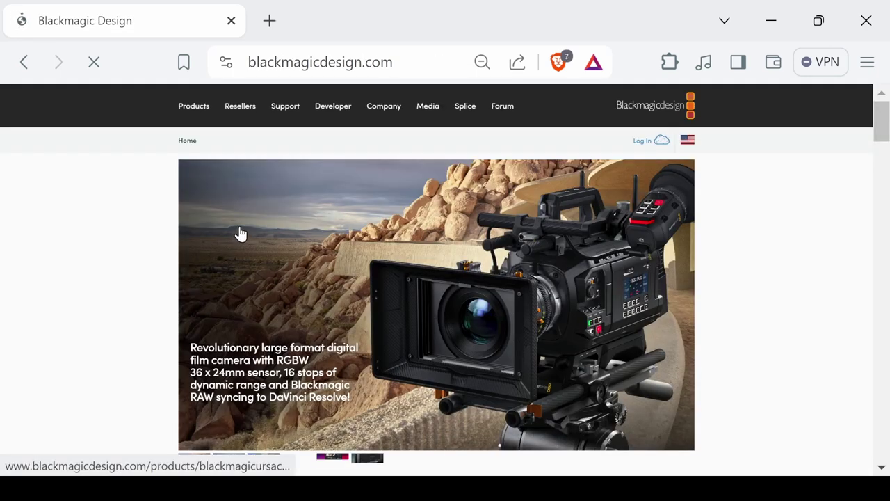
Scroll down the Blackmagic Design homepage through the product cards.
{"action": "scroll", "coordinate": [240, 233], "scroll_direction": "down", "scroll_amount": 5}
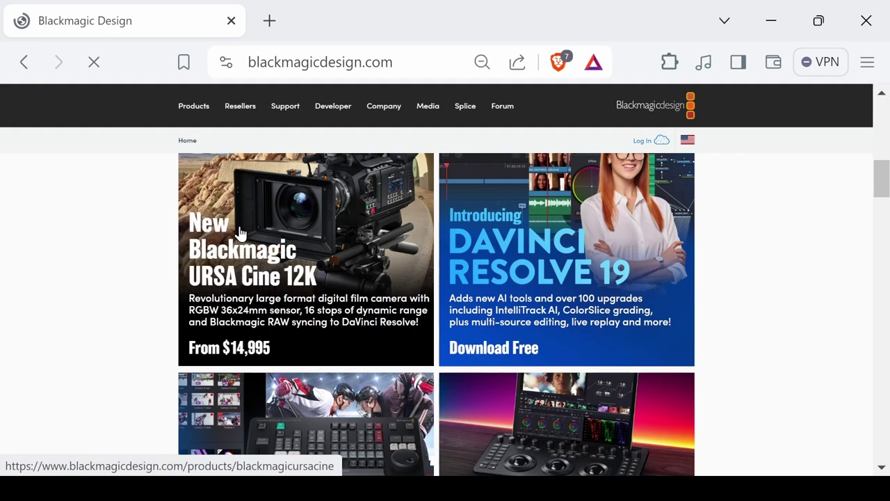
{"action": "scroll", "coordinate": [240, 233], "scroll_direction": "down", "scroll_amount": 5}
{"action": "scroll", "coordinate": [239, 234], "scroll_direction": "down", "scroll_amount": 1}
{"action": "scroll", "coordinate": [238, 234], "scroll_direction": "down", "scroll_amount": 3}
{"action": "scroll", "coordinate": [166, 252], "scroll_direction": "down", "scroll_amount": 3}
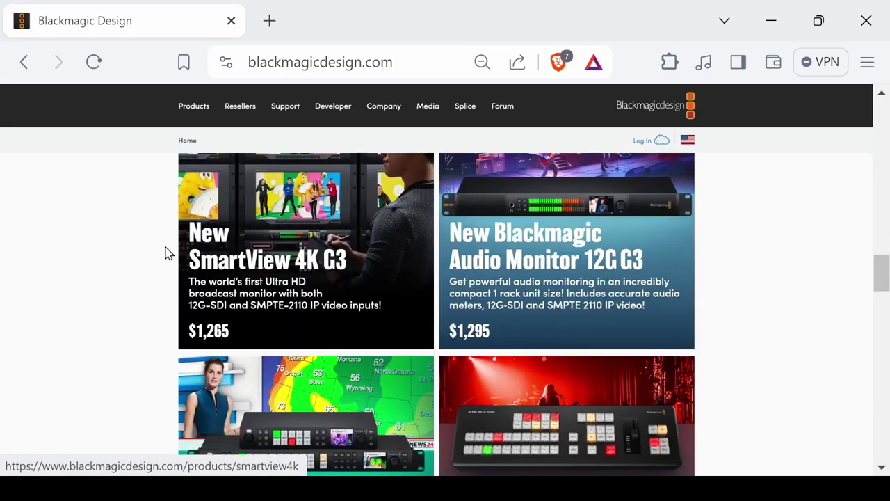
{"action": "scroll", "coordinate": [167, 253], "scroll_direction": "down", "scroll_amount": 3}
{"action": "scroll", "coordinate": [165, 252], "scroll_direction": "down", "scroll_amount": 3}
{"action": "scroll", "coordinate": [166, 252], "scroll_direction": "down", "scroll_amount": 3}
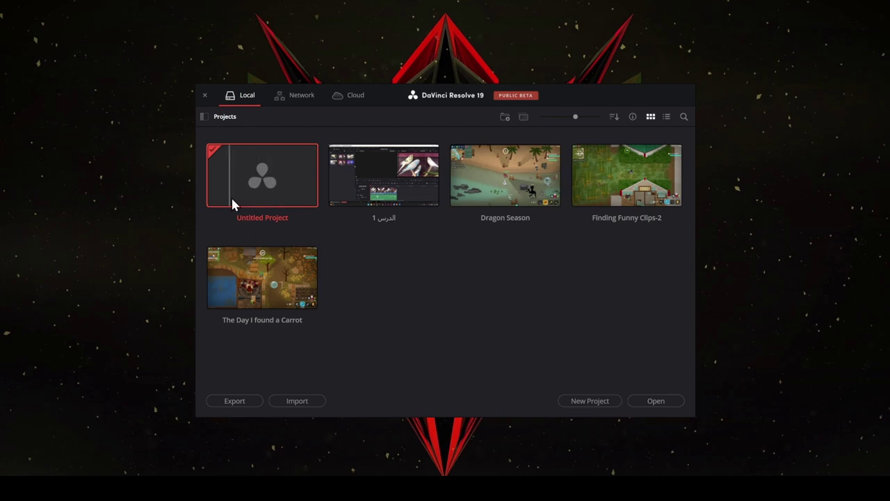
Create and open a new project named 'تجربة' from the Project Manager.
{"action": "left_click", "coordinate": [589, 404]}
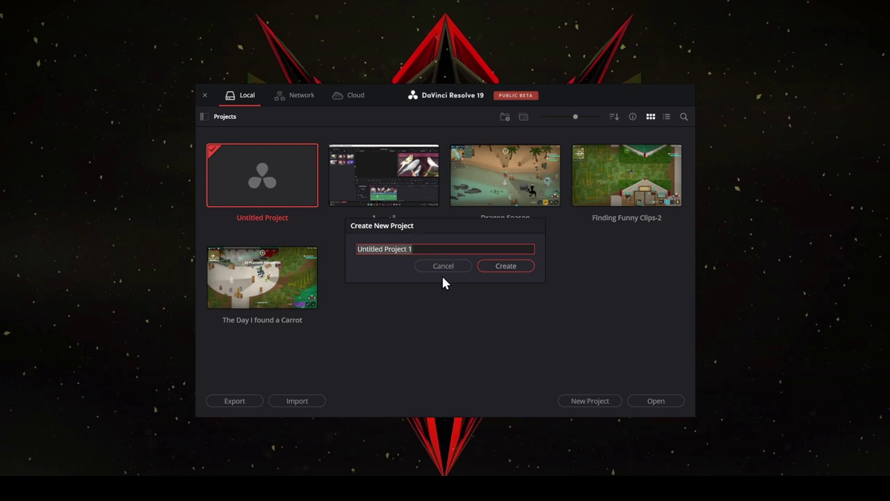
{"action": "key", "text": "BackSpace"}
{"action": "type", "text": "ت"}
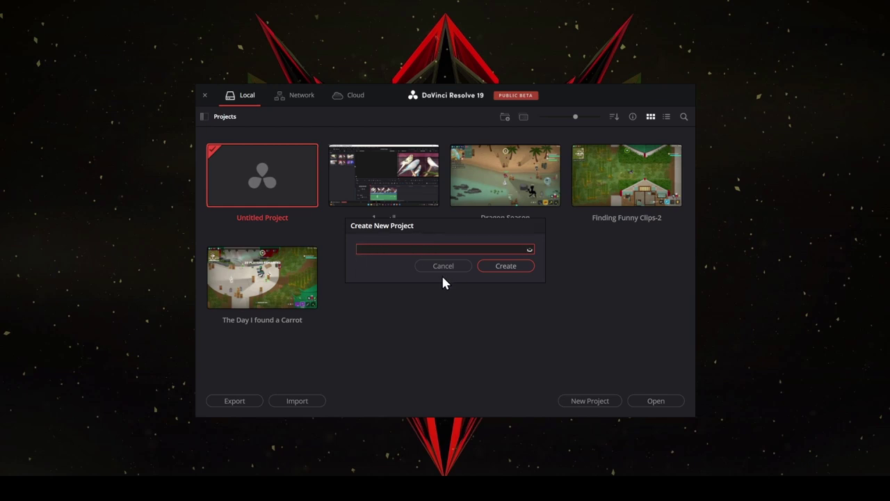
{"action": "type", "text": "جربة"}
{"action": "key", "text": "Return"}
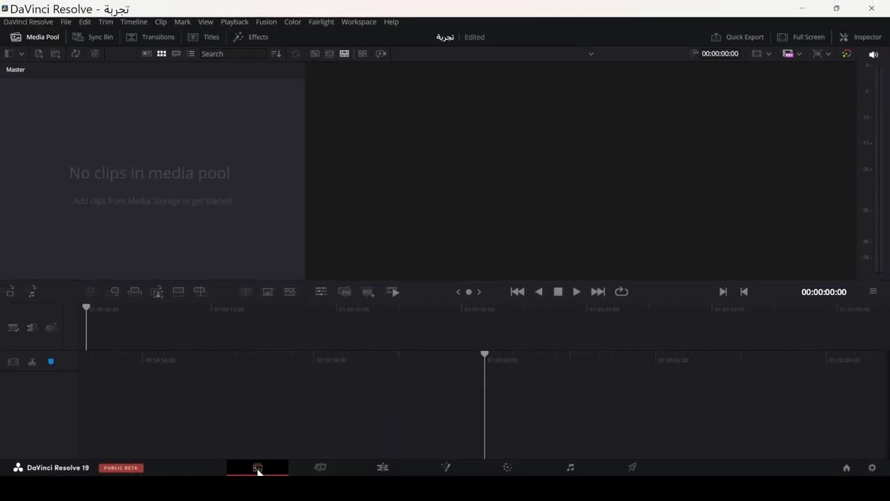
{"action": "left_click", "coordinate": [257, 468]}
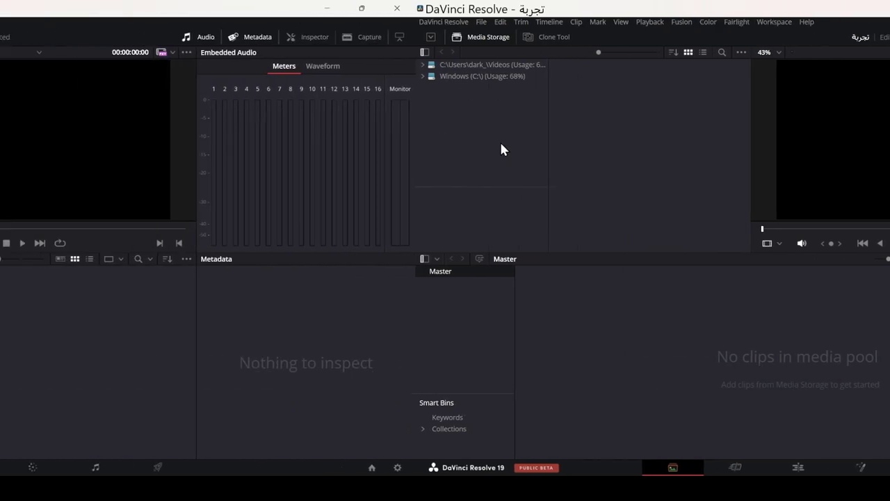
{"action": "left_click", "coordinate": [321, 468]}
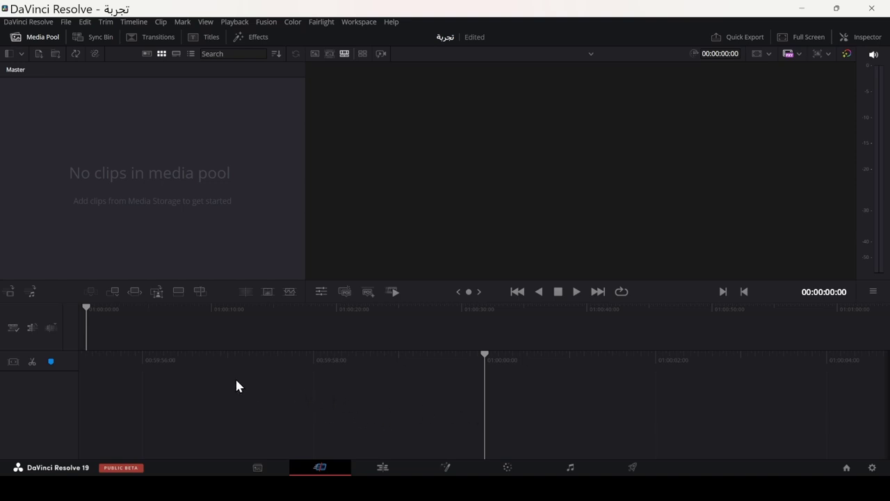
Go to the Edit page and drag video files from Explorer into the Media Pool.
{"action": "left_click", "coordinate": [384, 469]}
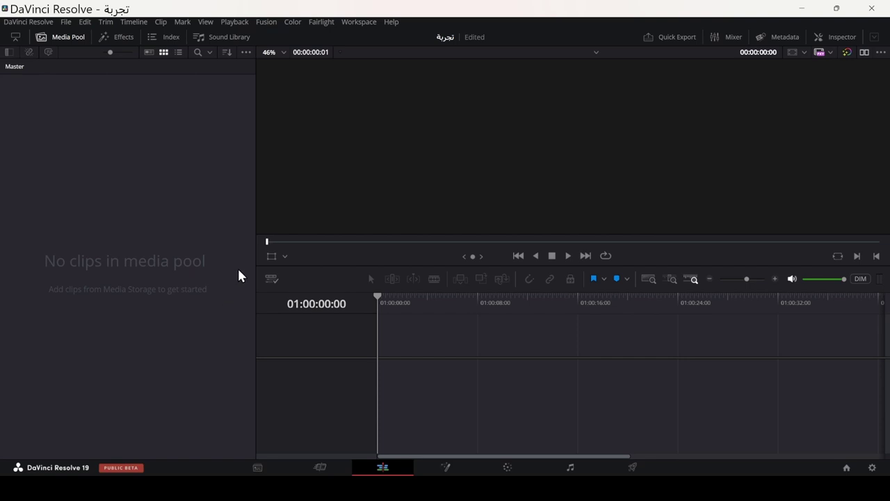
{"action": "mouse_move", "coordinate": [824, 166]}
{"action": "left_mouse_down"}
{"action": "mouse_move", "coordinate": [118, 176]}
{"action": "mouse_move", "coordinate": [106, 200]}
{"action": "left_mouse_up"}
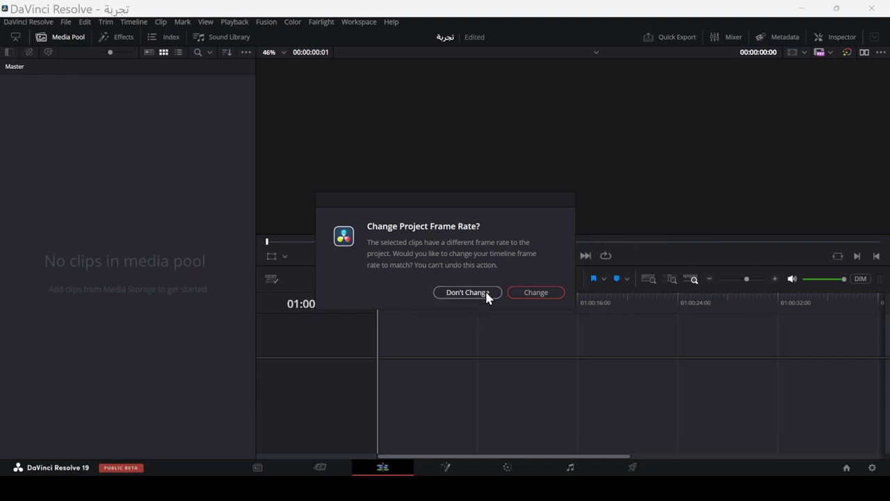
Keep the existing project frame rate and preview the bird clip 20160917_091946.mp4 in the viewer.
{"action": "left_click", "coordinate": [435, 292]}
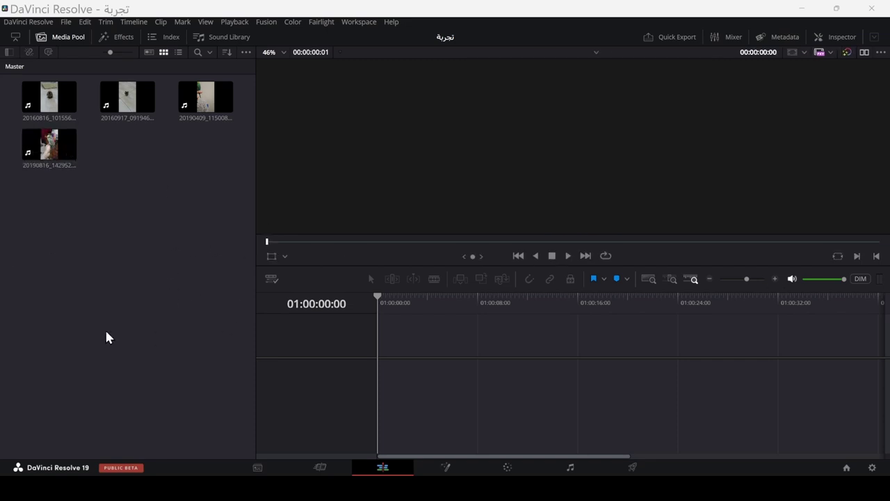
{"action": "left_click", "coordinate": [149, 111]}
{"action": "left_click", "coordinate": [208, 156]}
Start importing more media via File > Import > Media.
{"action": "left_click", "coordinate": [68, 25]}
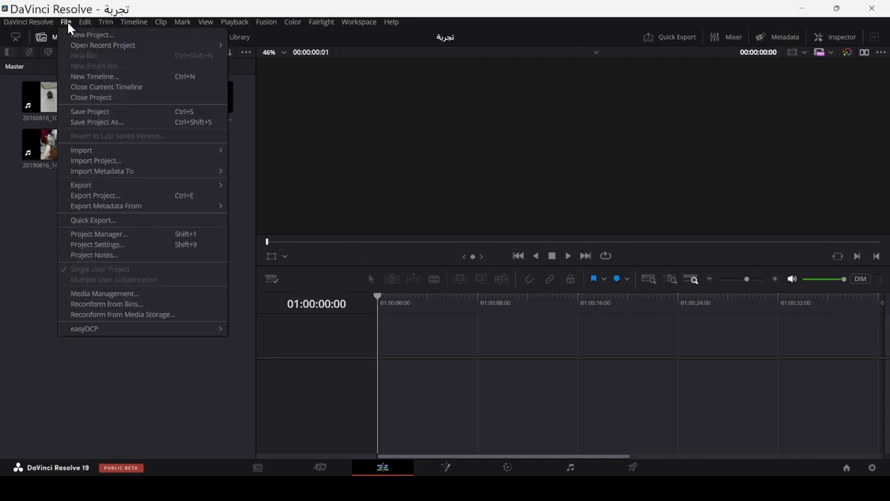
{"action": "mouse_move", "coordinate": [114, 150]}
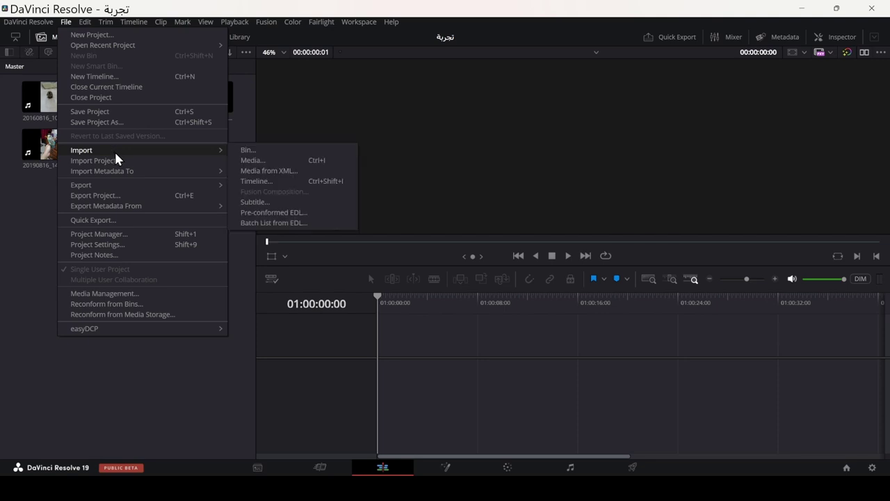
{"action": "left_click", "coordinate": [281, 161]}
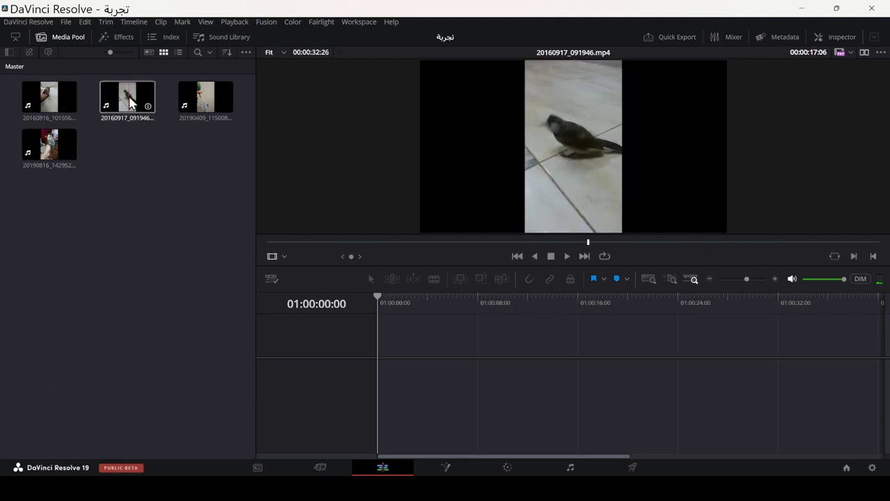
Put 20160917_091946.mp4 on a new timeline with zoom 1.560, position X -92 and pitch reset to zero.
{"action": "left_click_drag", "start_coordinate": [129, 102], "coordinate": [382, 348]}
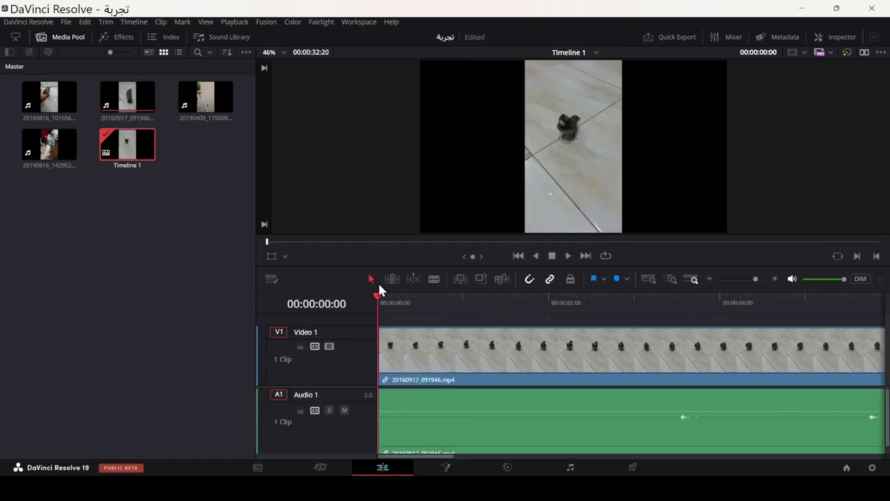
{"action": "left_click", "coordinate": [835, 37]}
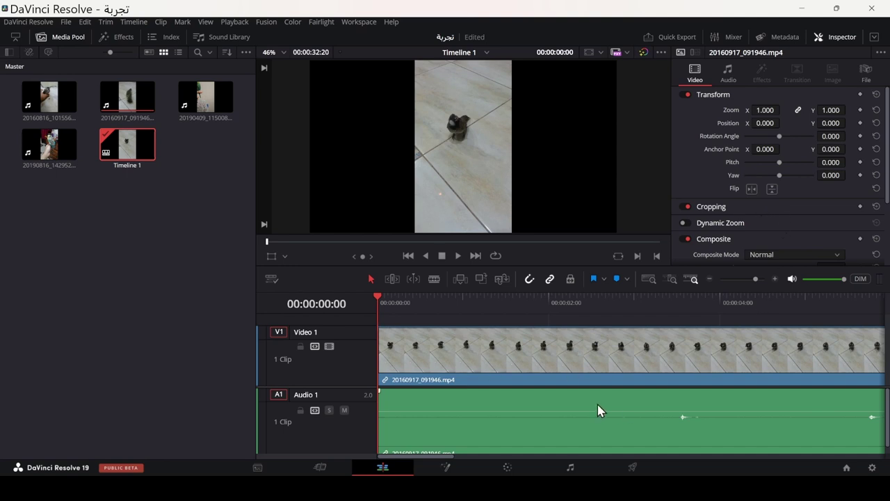
{"action": "mouse_move", "coordinate": [768, 108]}
{"action": "left_mouse_down"}
{"action": "mouse_move", "coordinate": [783, 110]}
{"action": "mouse_move", "coordinate": [606, 135]}
{"action": "left_mouse_up"}
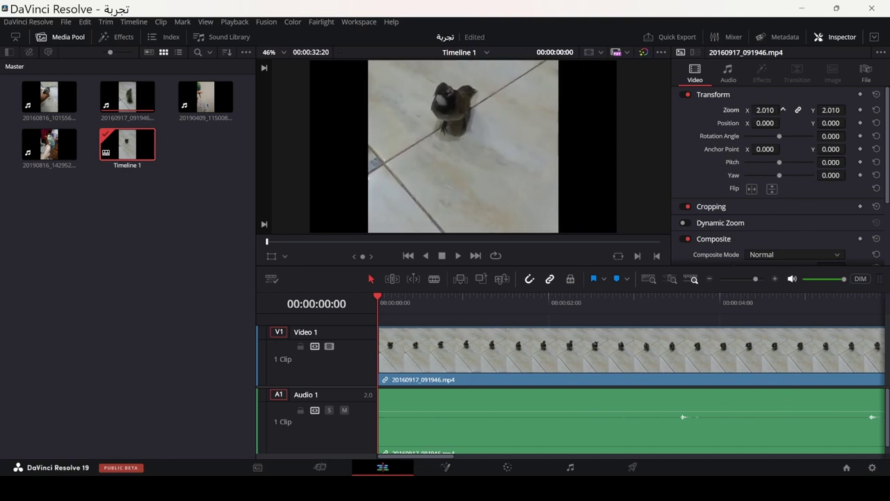
{"action": "left_click_drag", "start_coordinate": [765, 123], "coordinate": [759, 124]}
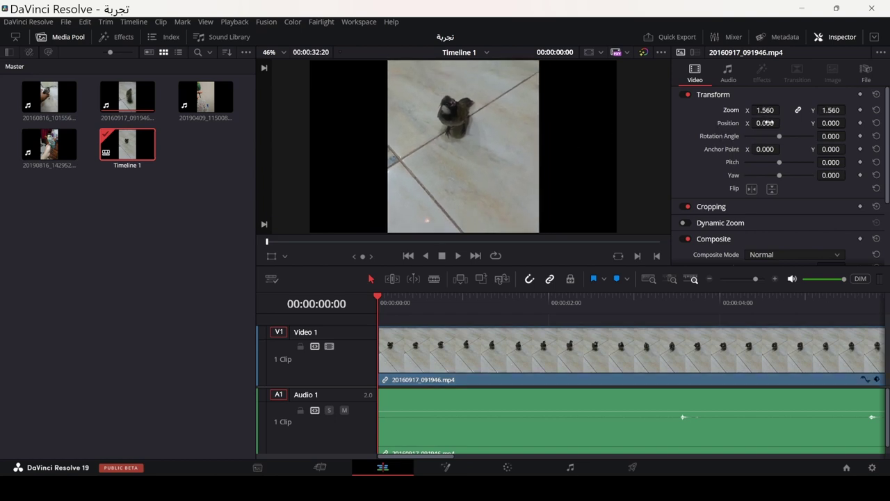
{"action": "left_click_drag", "start_coordinate": [779, 162], "coordinate": [779, 175]}
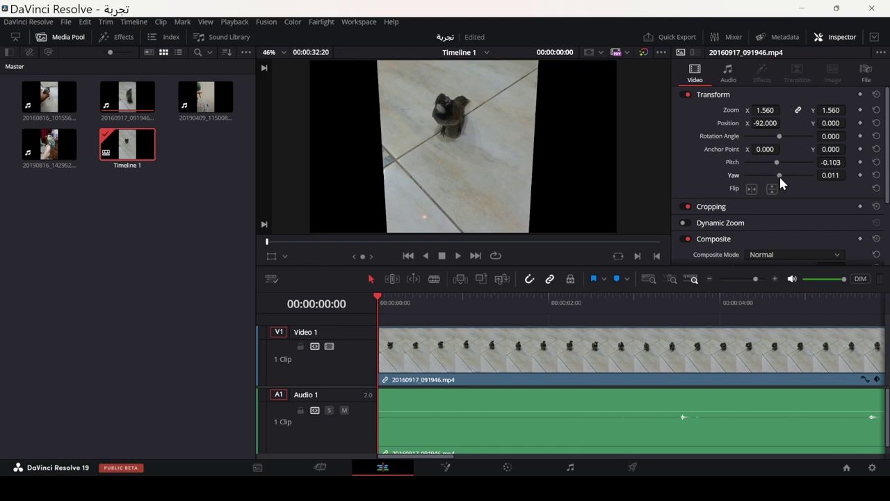
{"action": "double_click", "coordinate": [734, 175]}
Reset the clip's yaw to zero and switch to the Fusion page.
{"action": "double_click", "coordinate": [731, 162]}
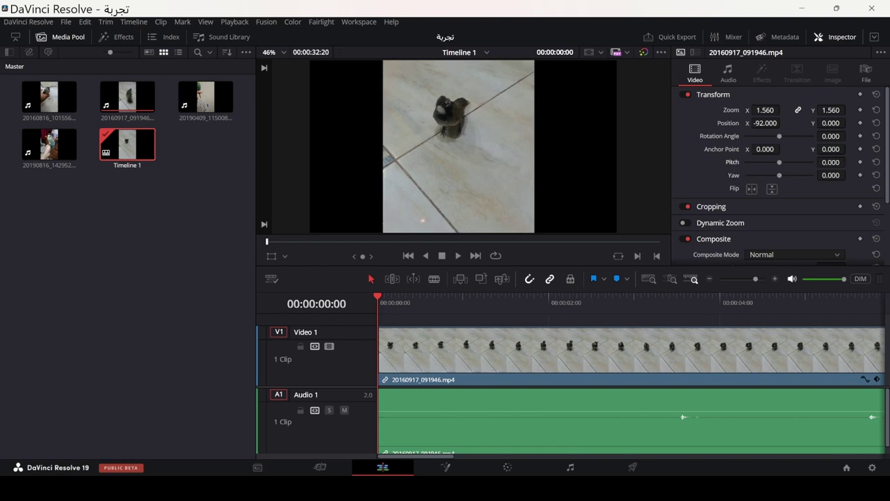
{"action": "key", "text": "shift+5"}
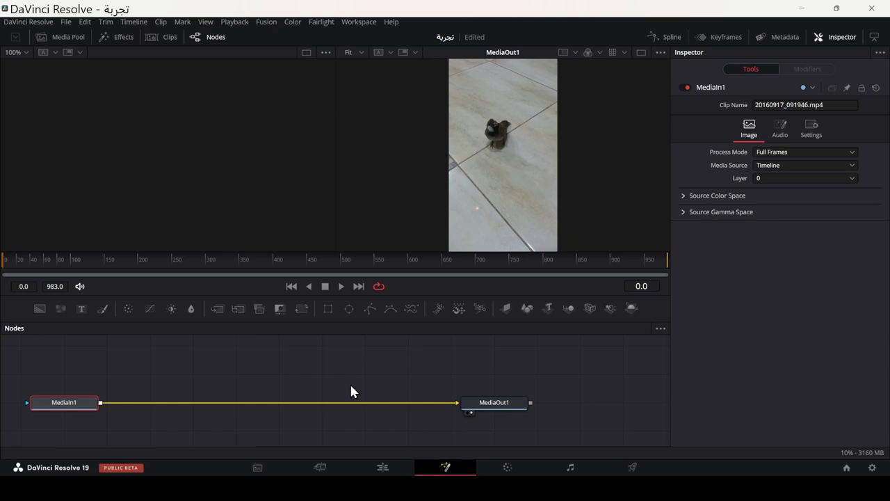
Pan and zoom the Fusion node graph to recentre the MediaIn1 and MediaOut1 nodes.
{"action": "left_click_drag", "start_coordinate": [229, 378], "coordinate": [306, 371]}
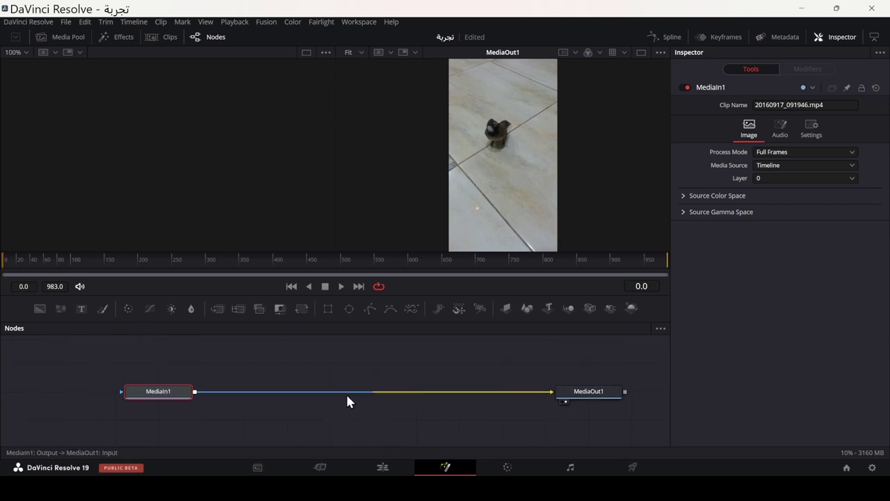
{"action": "scroll", "coordinate": [346, 393], "scroll_direction": "down", "scroll_amount": 3}
{"action": "scroll", "coordinate": [345, 392], "scroll_direction": "down", "scroll_amount": 3}
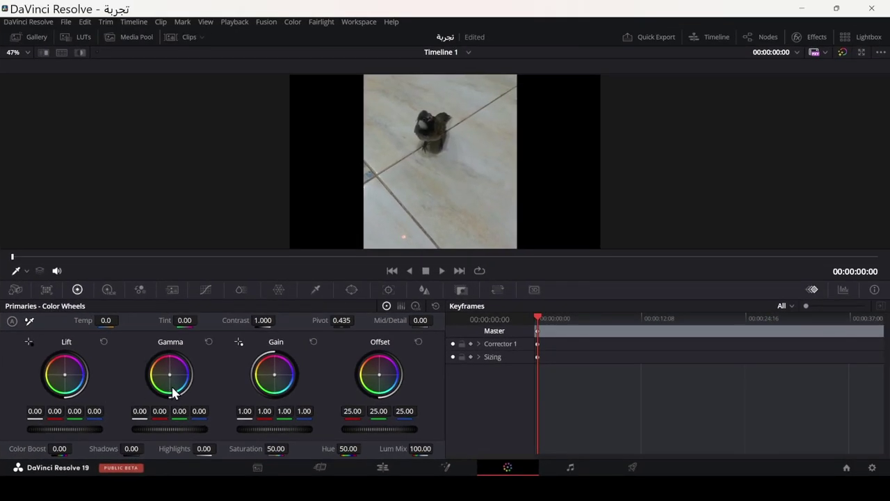
Set saturation to 48, try a warm shadow tint then reset Lift to neutral, and go to Fairlight.
{"action": "mouse_move", "coordinate": [275, 448]}
{"action": "left_mouse_down"}
{"action": "mouse_move", "coordinate": [301, 448]}
{"action": "mouse_move", "coordinate": [251, 448]}
{"action": "mouse_move", "coordinate": [292, 448]}
{"action": "left_mouse_up"}
{"action": "mouse_move", "coordinate": [171, 376]}
{"action": "left_mouse_down"}
{"action": "mouse_move", "coordinate": [180, 366]}
{"action": "mouse_move", "coordinate": [172, 374]}
{"action": "left_mouse_up"}
{"action": "left_click_drag", "start_coordinate": [65, 374], "coordinate": [58, 368]}
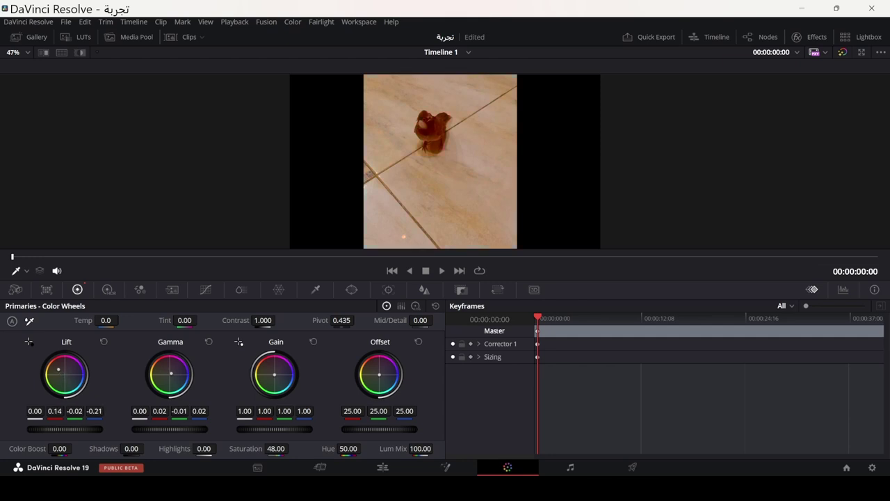
{"action": "left_click", "coordinate": [103, 342]}
{"action": "key", "text": "shift+7"}
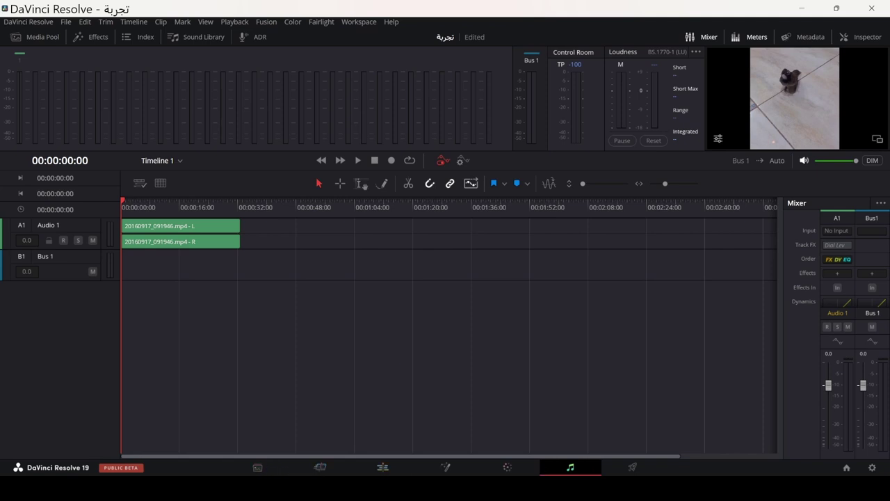
Cycle through the Media, Cut, Fairlight and Edit pages, ending back on the Color page.
{"action": "left_click", "coordinate": [271, 471]}
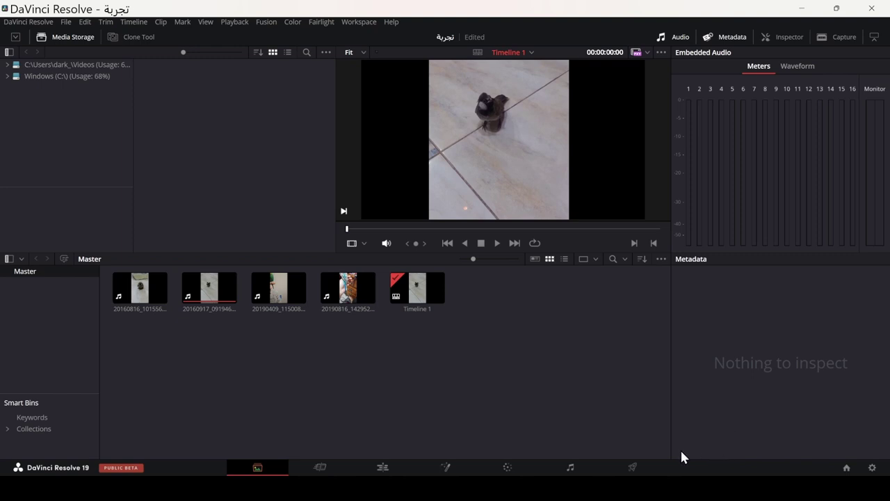
{"action": "left_click", "coordinate": [322, 469]}
{"action": "left_click", "coordinate": [570, 469]}
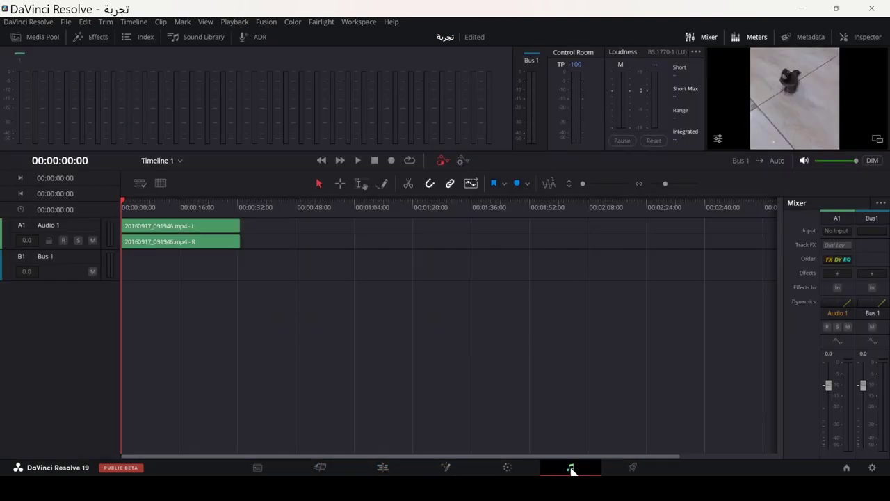
{"action": "left_click", "coordinate": [382, 469]}
{"action": "left_click", "coordinate": [510, 469]}
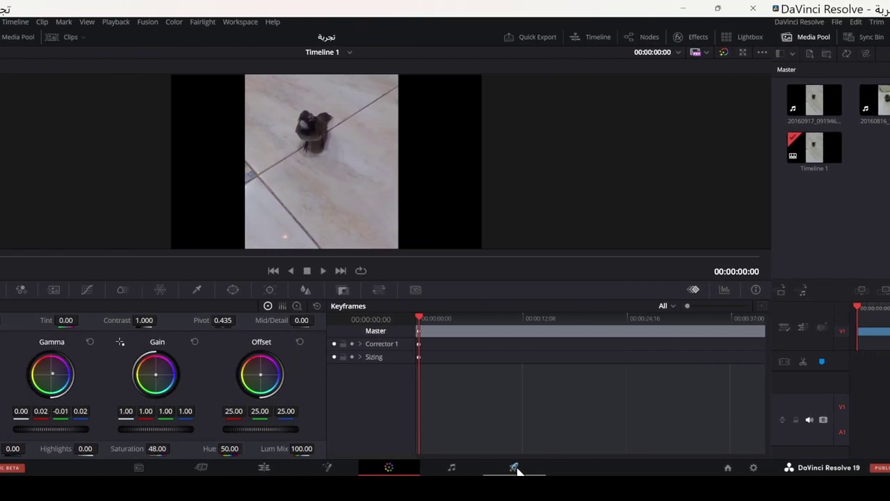
On the Deliver page, keep QuickTime H.264 render settings at 1920 x 1080 HD, 24 fps.
{"action": "left_click", "coordinate": [632, 469]}
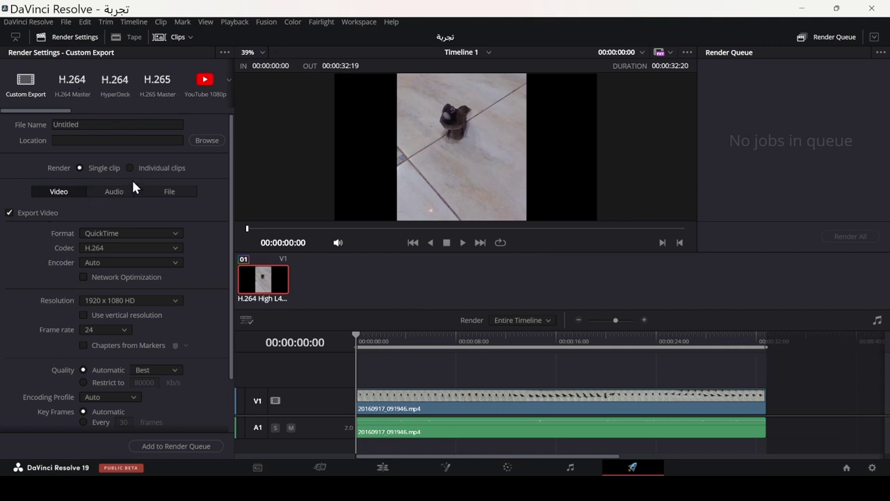
{"action": "scroll", "coordinate": [144, 179], "scroll_direction": "down", "scroll_amount": 2}
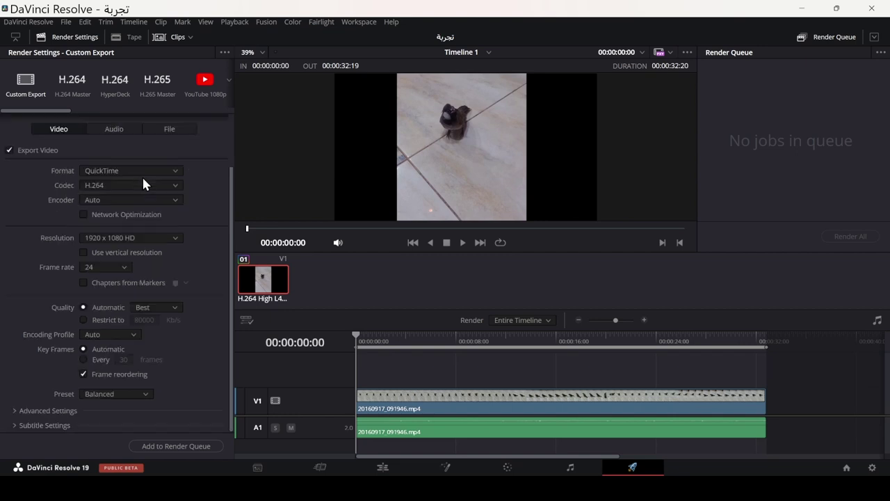
{"action": "left_click", "coordinate": [116, 239]}
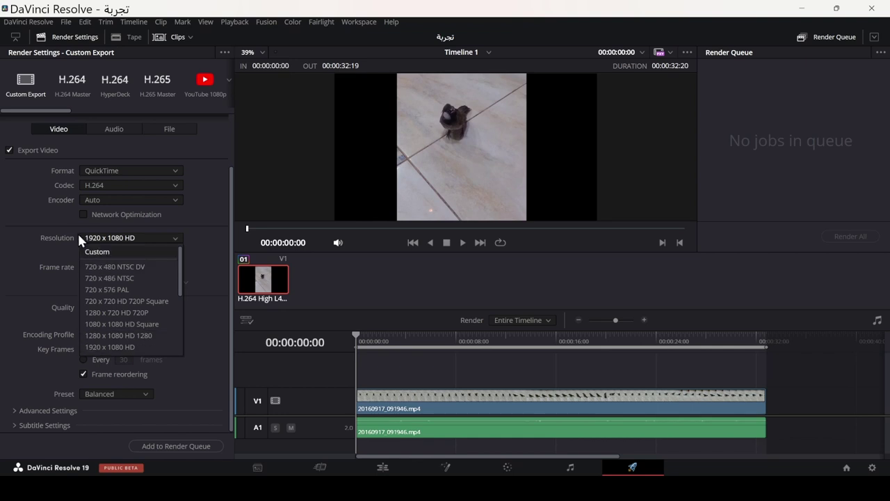
{"action": "left_click", "coordinate": [79, 239]}
{"action": "left_click_drag", "start_coordinate": [56, 111], "coordinate": [142, 112]}
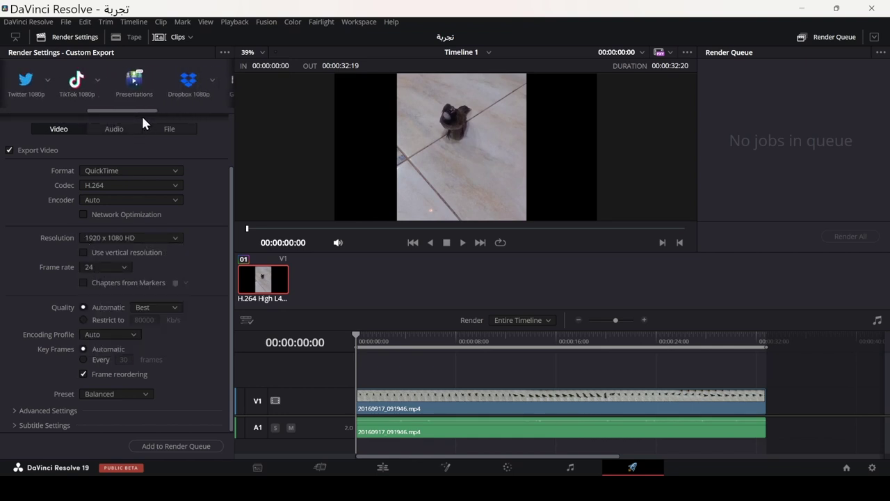
{"action": "mouse_move", "coordinate": [142, 117]}
{"action": "left_mouse_down"}
{"action": "mouse_move", "coordinate": [182, 115]}
{"action": "mouse_move", "coordinate": [49, 113]}
{"action": "left_mouse_up"}
Cancel the File Destination prompt from Add to Render Queue so no render is queued.
{"action": "left_click", "coordinate": [167, 447]}
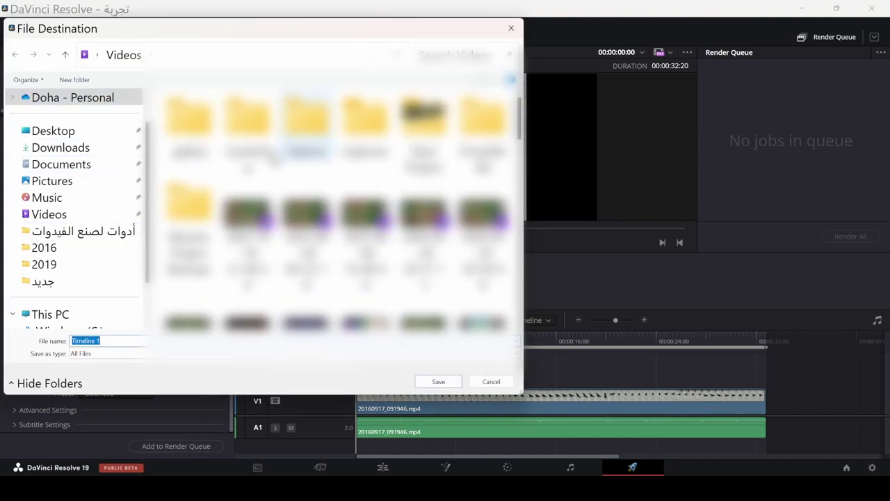
{"action": "left_click", "coordinate": [491, 381]}
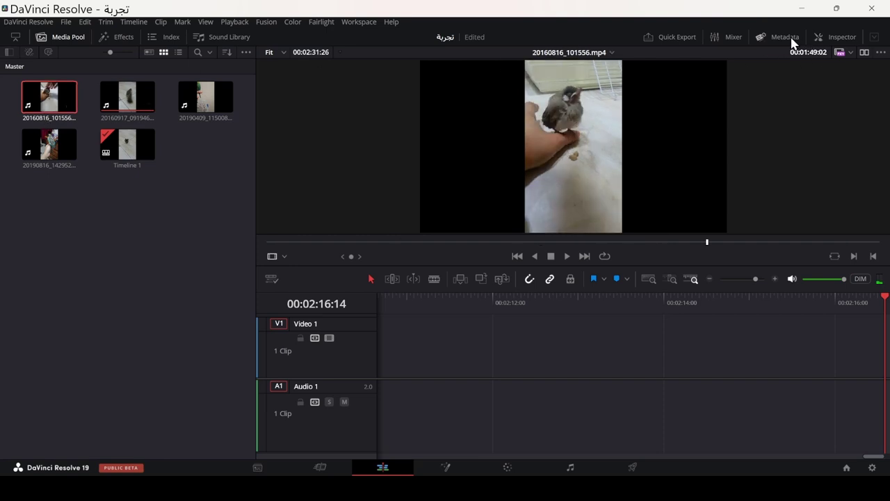
Review both clips' metadata (30 fps, 1080 x 1920), then load parakeet clip 20190409_115008.mp4 into the viewer.
{"action": "left_click", "coordinate": [791, 39]}
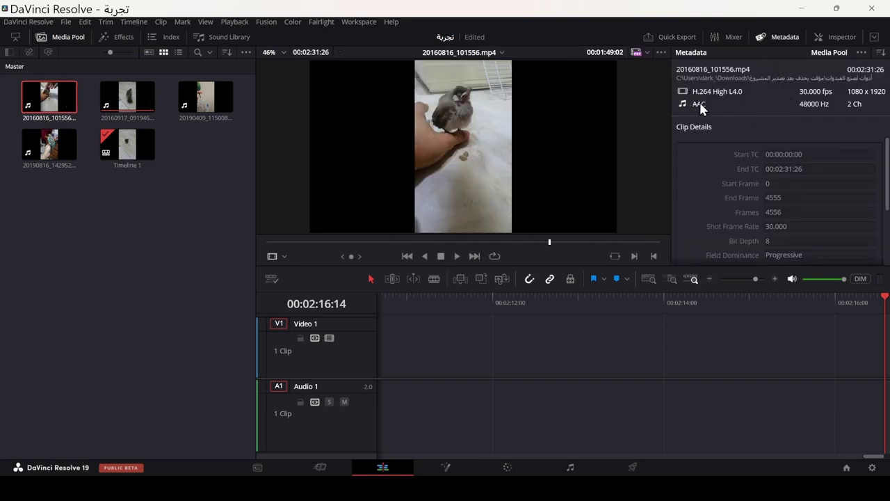
{"action": "left_click", "coordinate": [127, 96]}
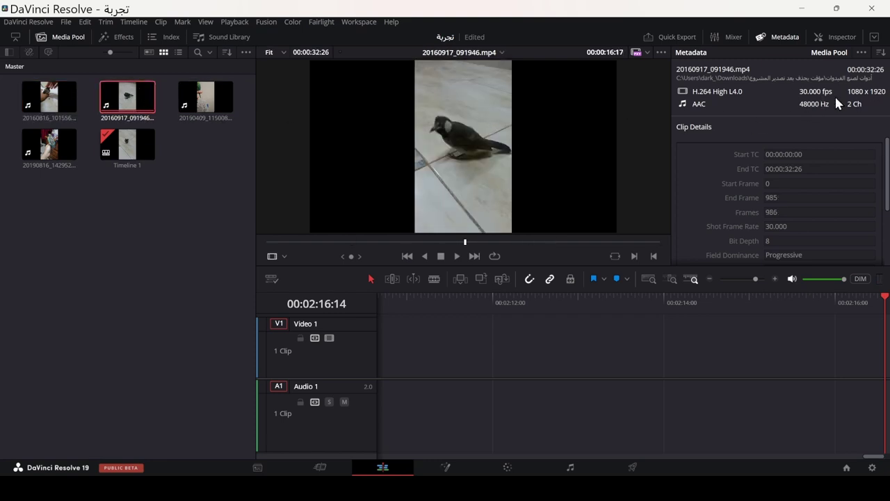
{"action": "left_click", "coordinate": [204, 94]}
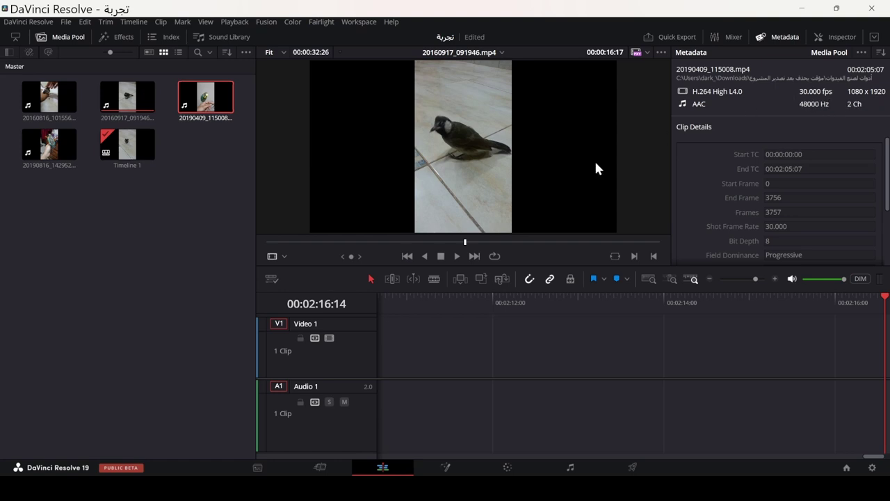
{"action": "double_click", "coordinate": [200, 94]}
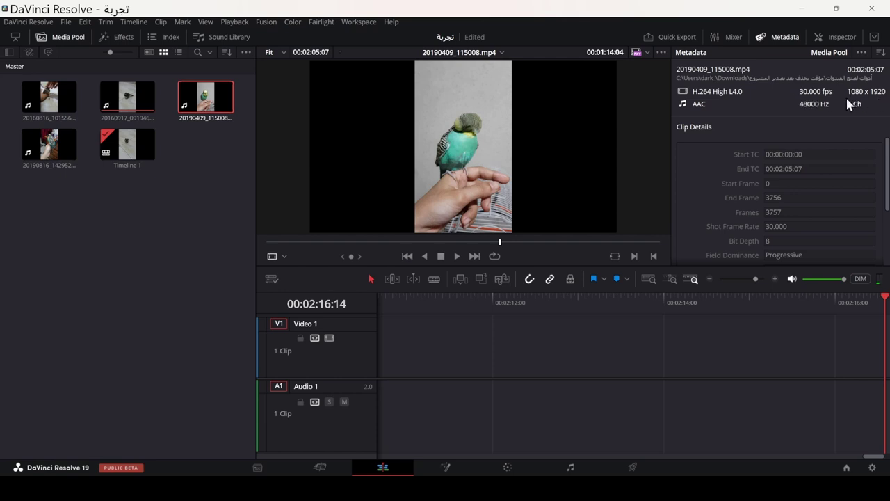
{"action": "left_click", "coordinate": [220, 207]}
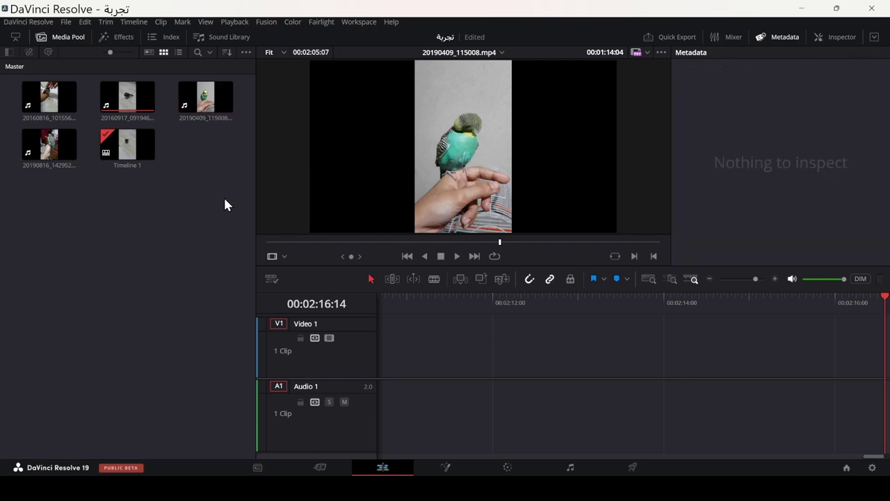